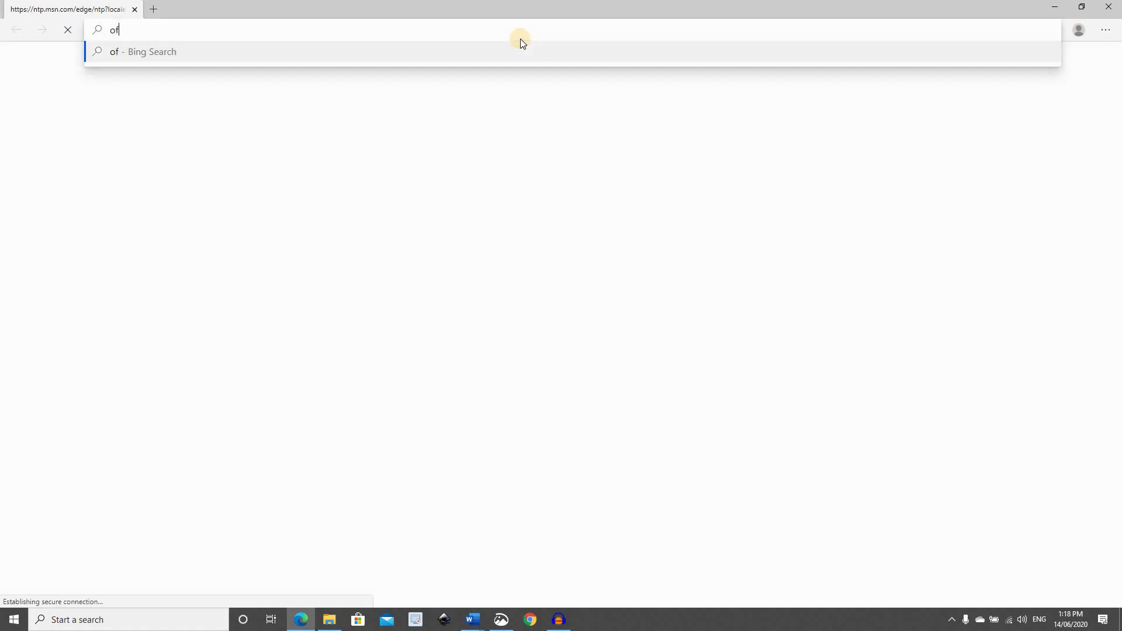
text(fice.com)
Load office.com and begin signing in with the account email
key(Return)
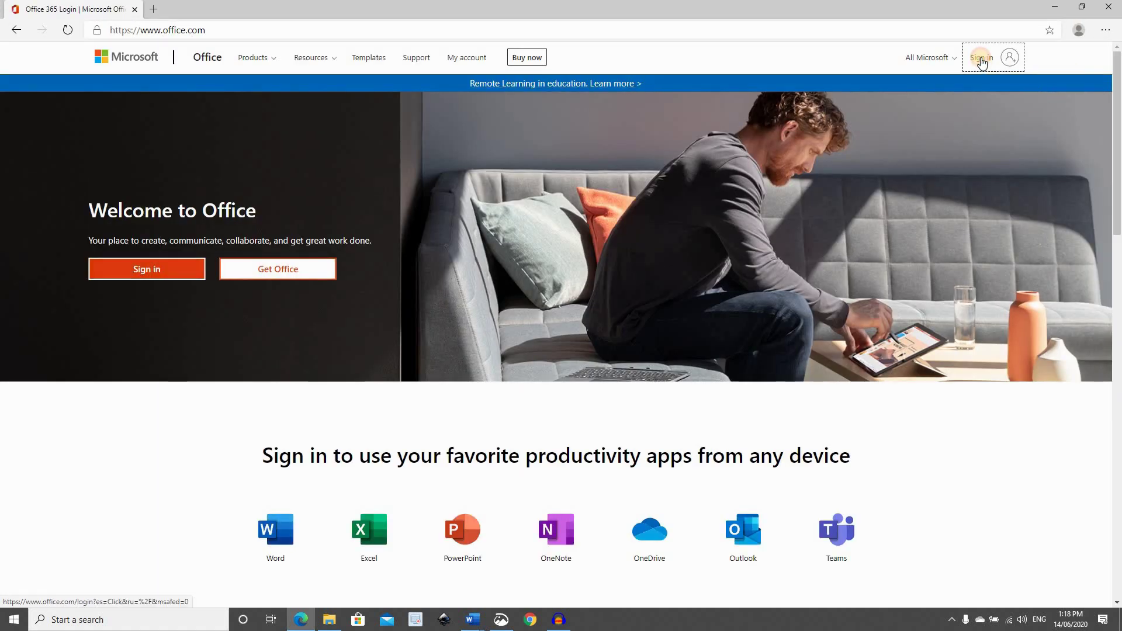
click(976, 55)
click(499, 293)
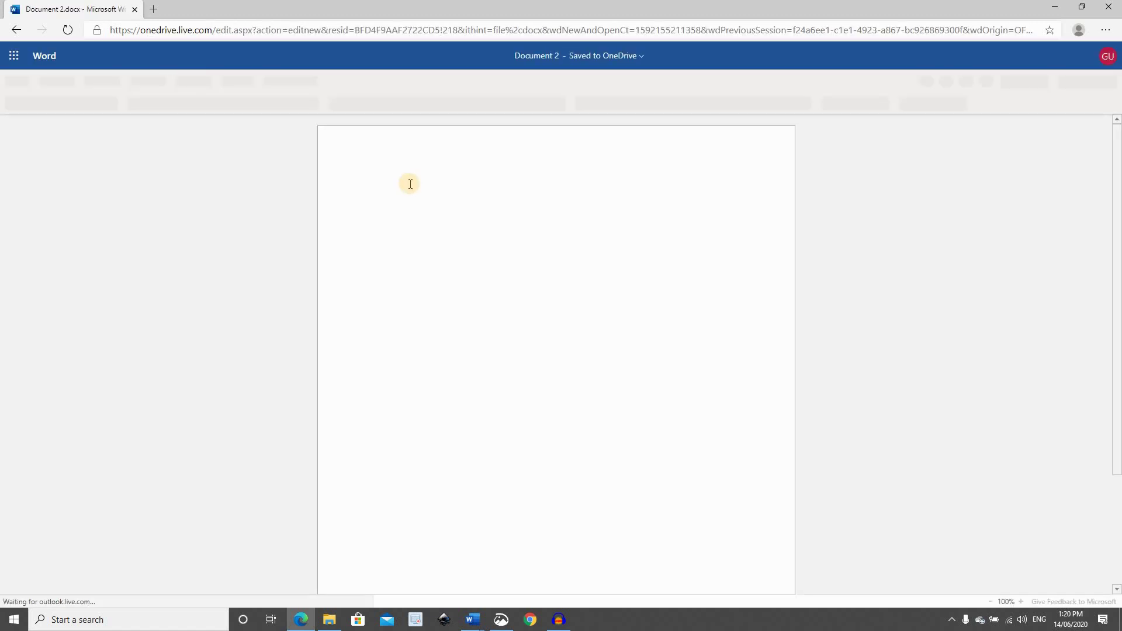
Paste the three Knowledge Sharing Tech channel sentences into the new blank document
text(Thank you for choosing my channel, Knowledge Sharing Tech, for your IT tutorials. I believe in paying it forward, this is why I created this channel so to share my knowledge with you. If you think this video might help others, please share it and subscribe to my channel.)
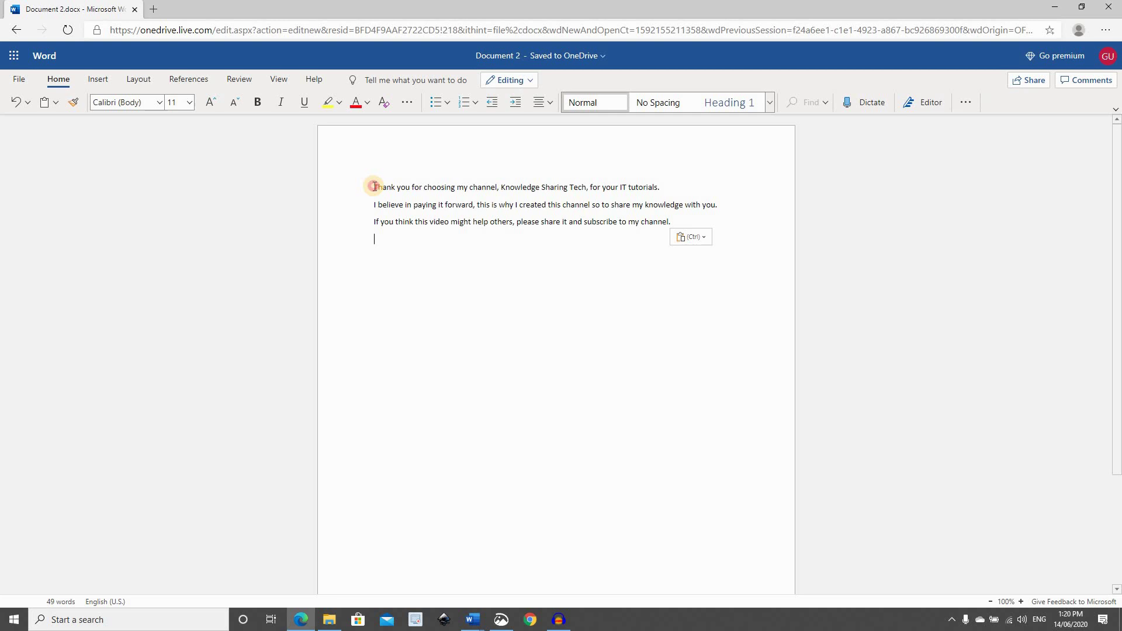
click(374, 187)
click(557, 622)
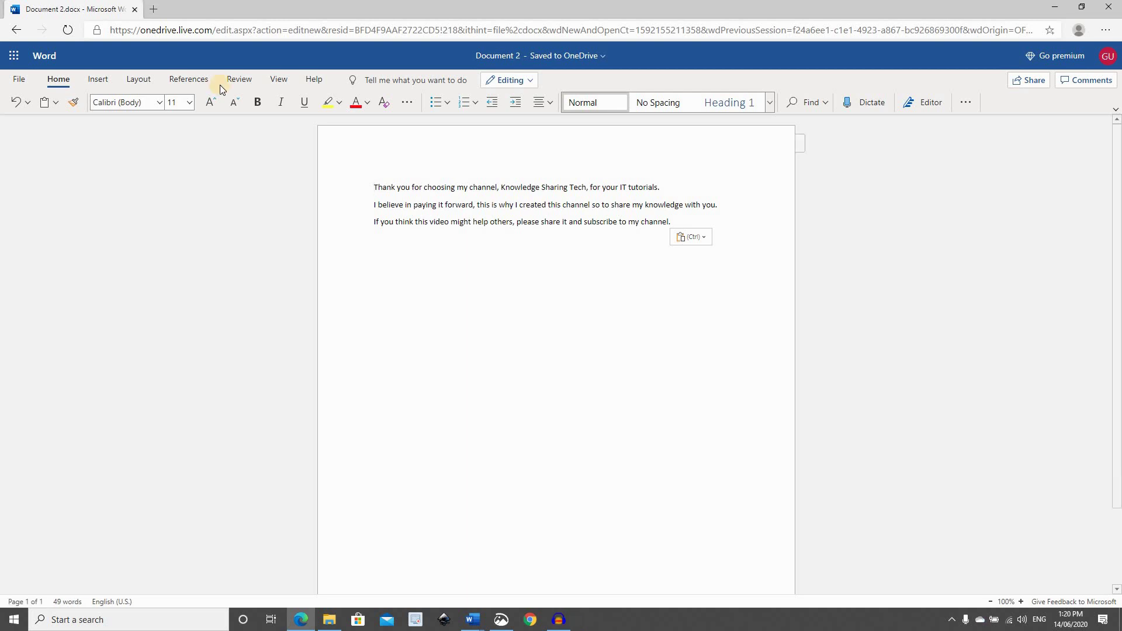
Open Immersive Reader from the View tab, check the voice settings, and play the English text
click(276, 79)
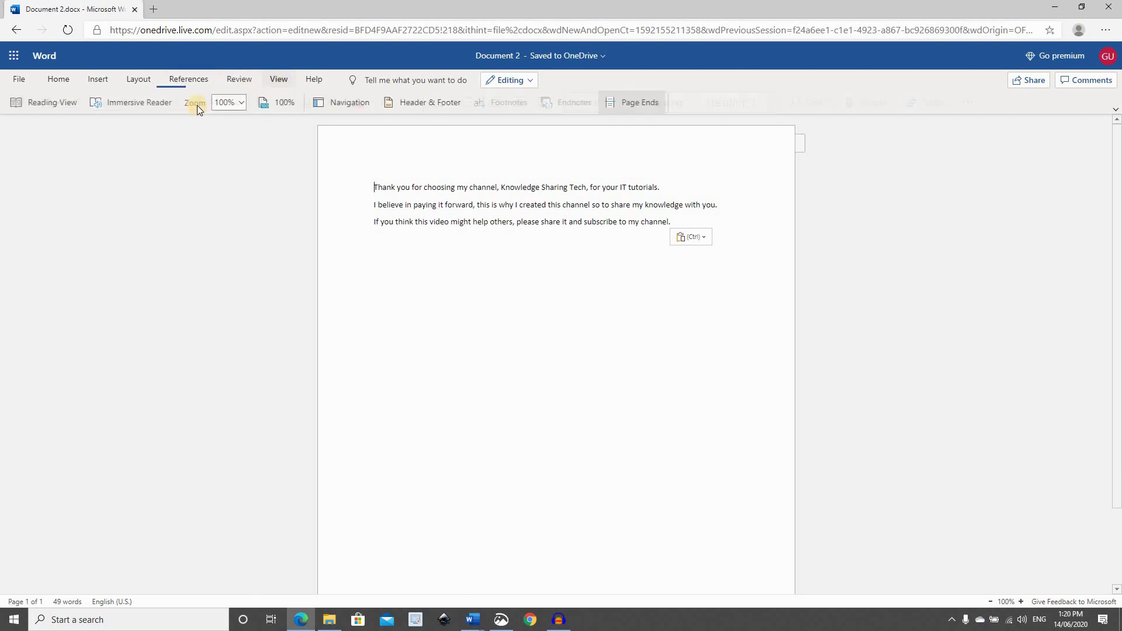
click(150, 102)
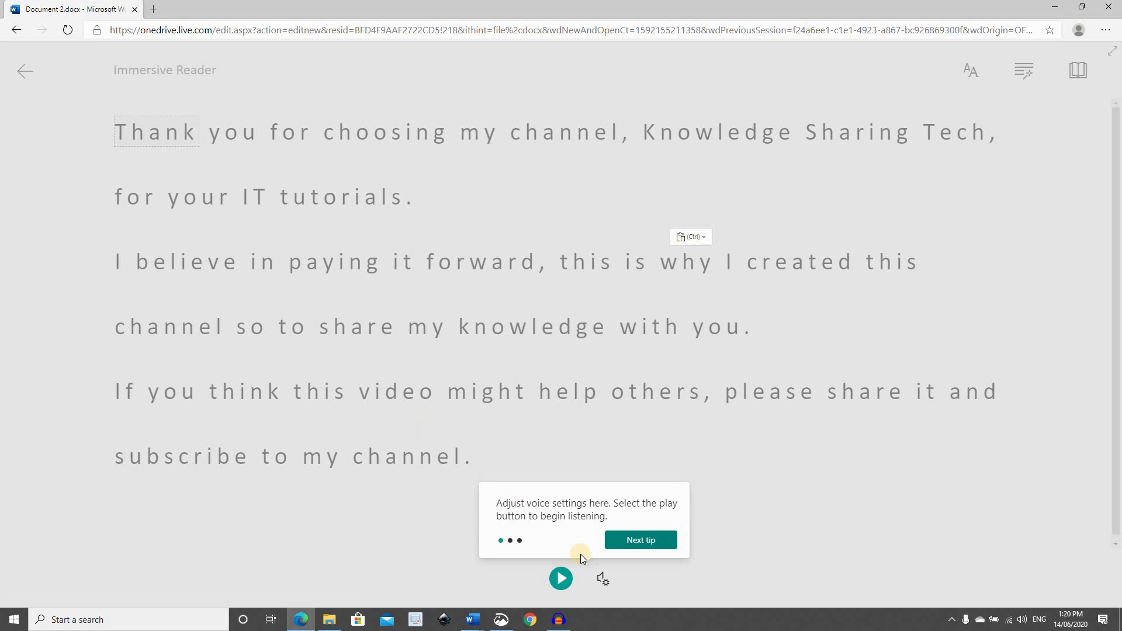
click(604, 580)
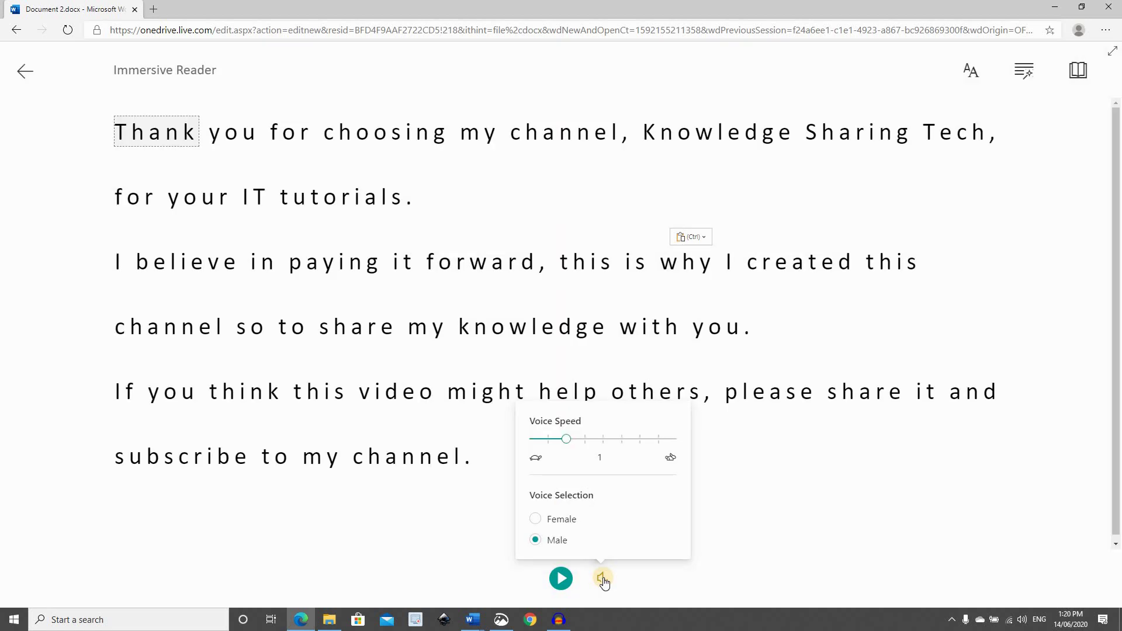
click(464, 570)
click(557, 577)
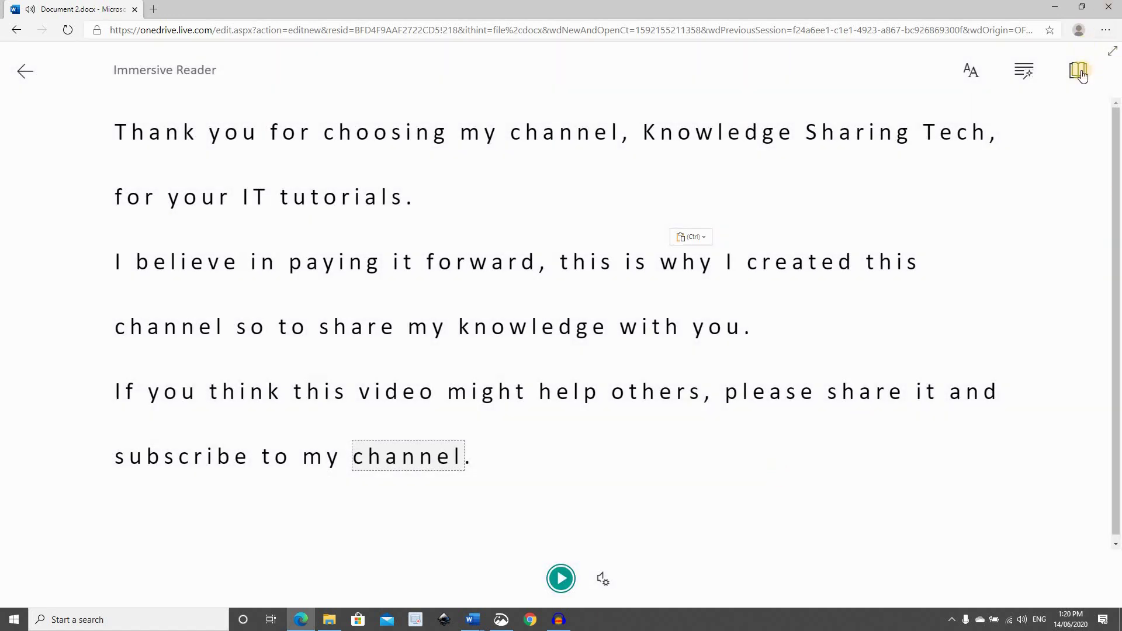
Translate the whole document into Hindi in Reading Preferences and bring up the voice settings
click(1080, 74)
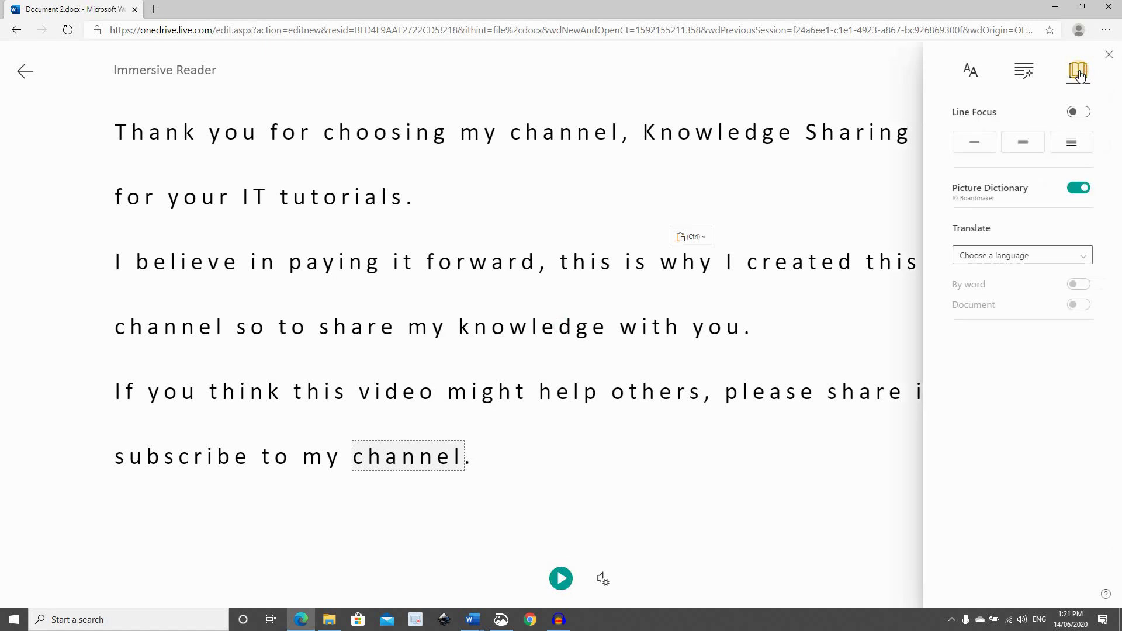
click(1017, 257)
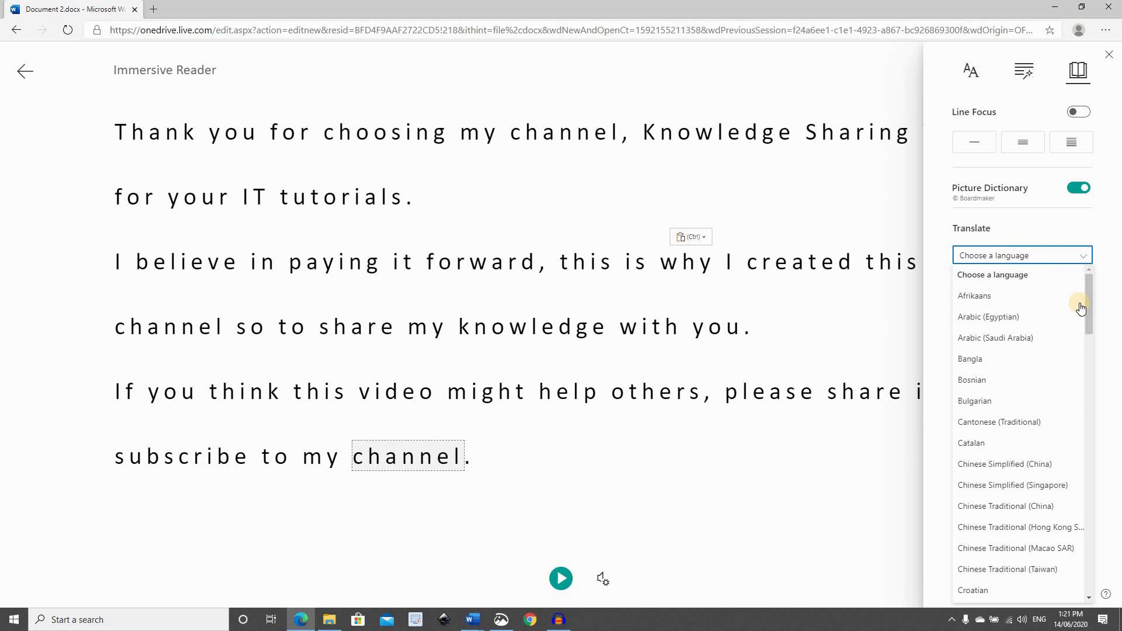
drag(1088, 302, 1080, 421)
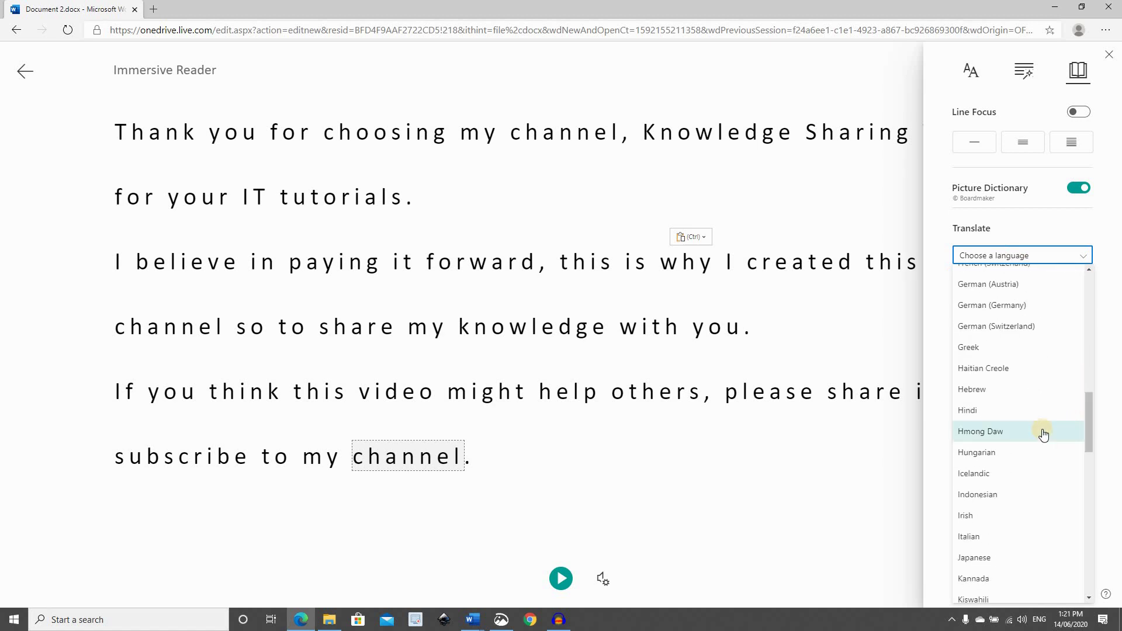
click(977, 413)
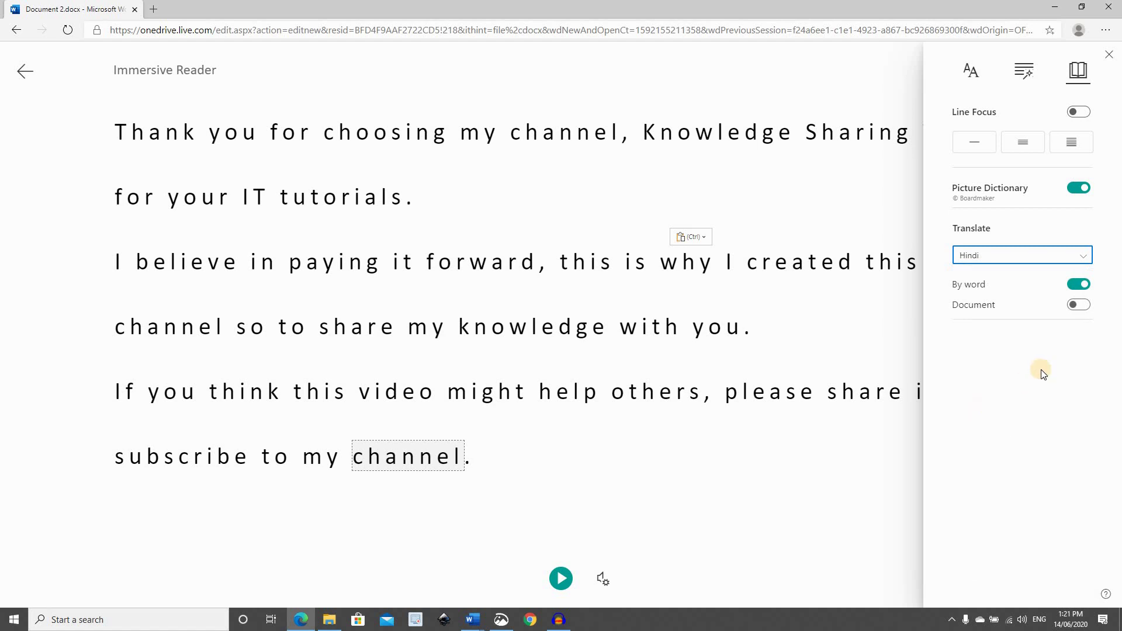
click(1077, 306)
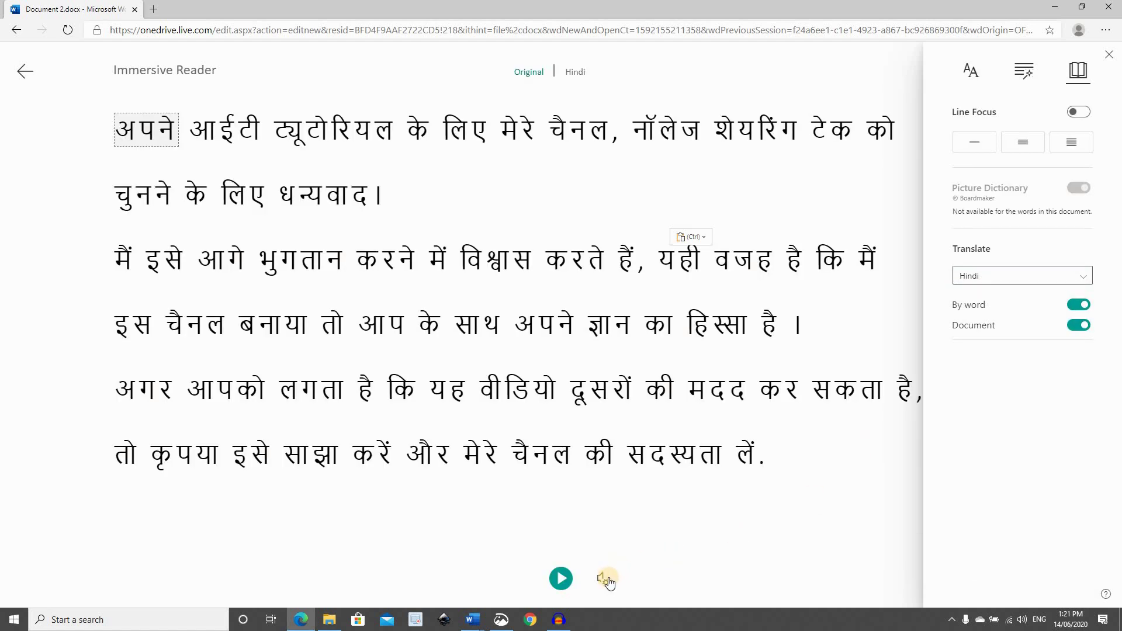
click(602, 580)
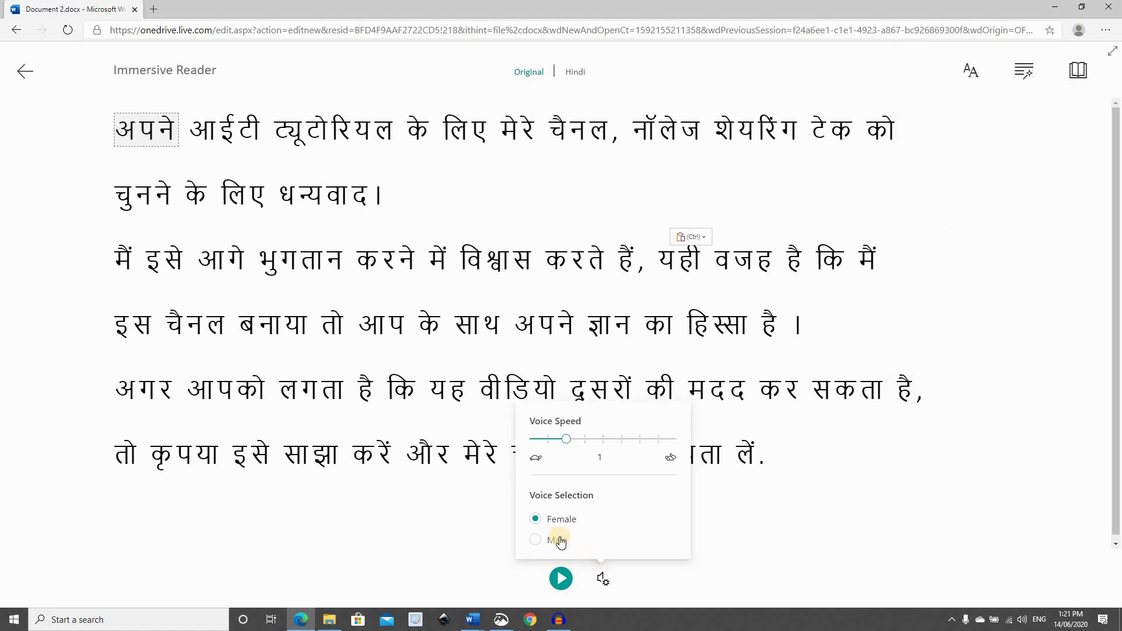
Play the Hindi translation aloud, then play the English document about recording text to speech
click(561, 579)
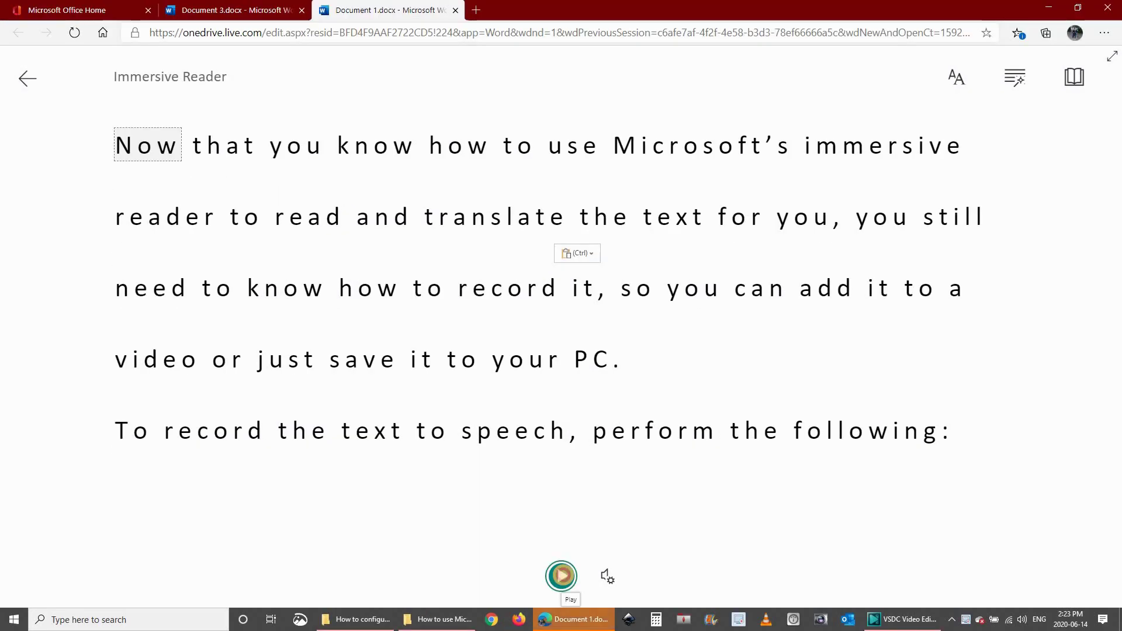
click(561, 576)
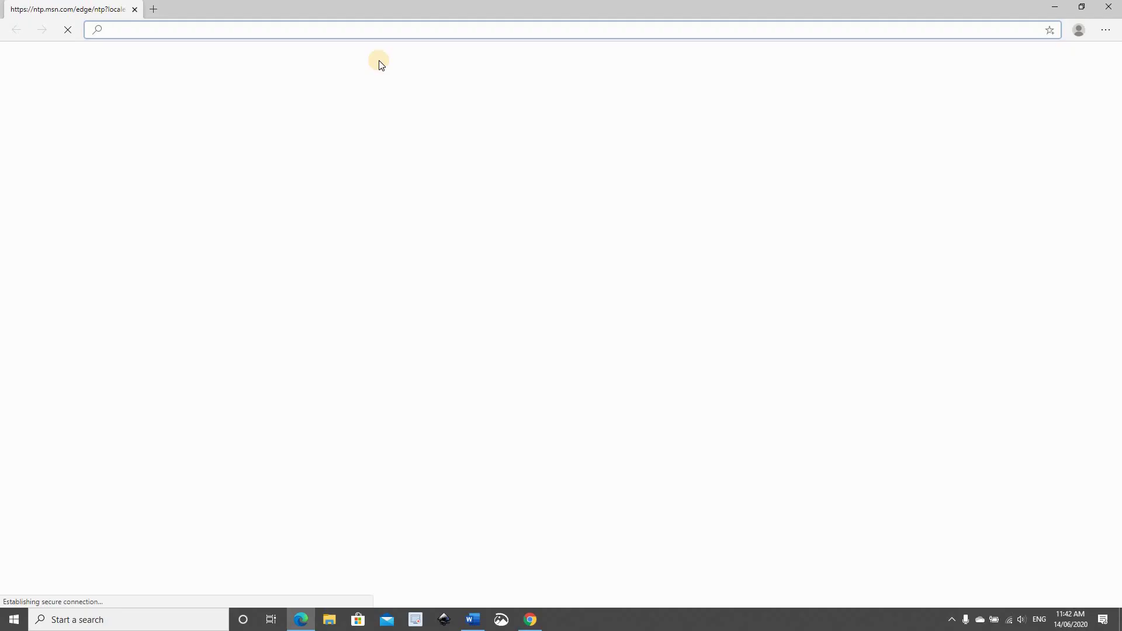
text(audacityteam.org)
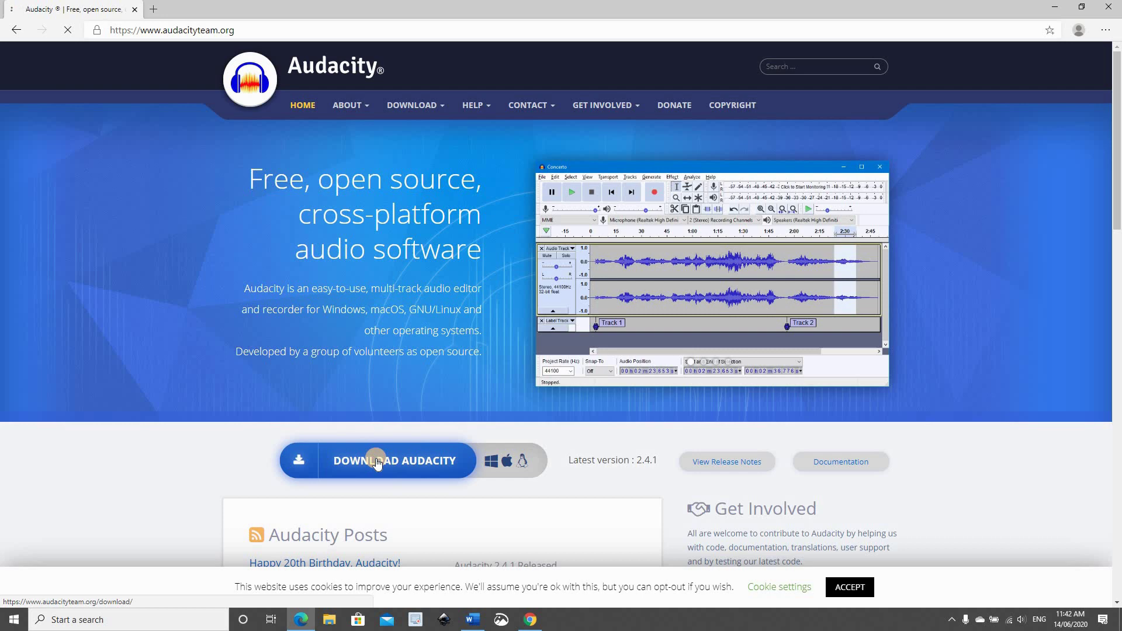
Download the Audacity Windows installer from FossHub through a new Edge tab
click(377, 461)
click(270, 280)
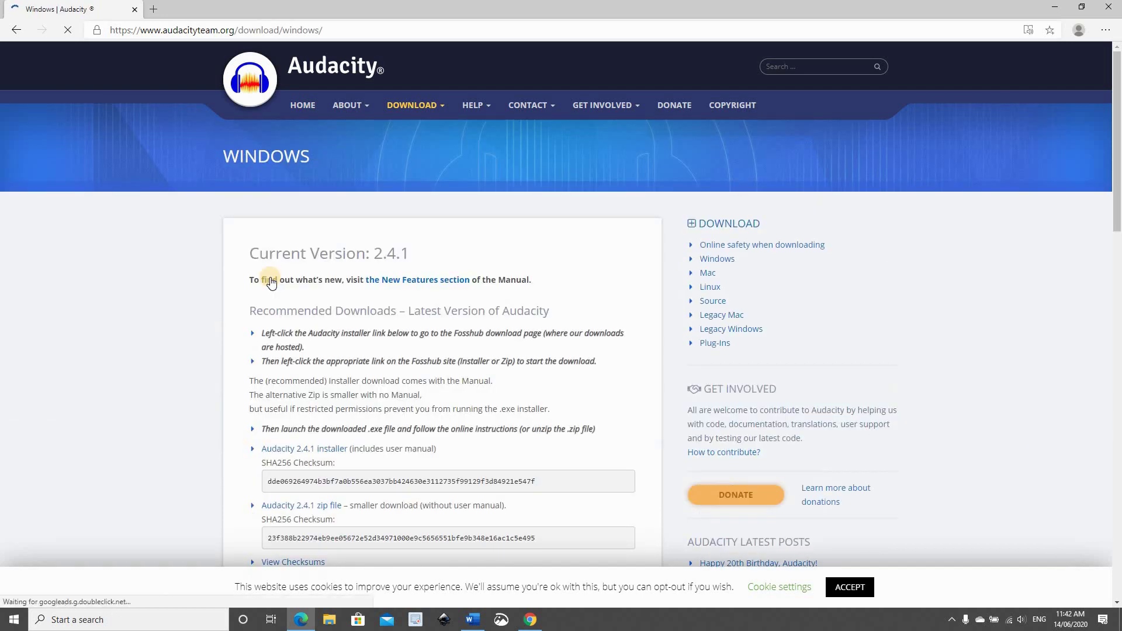
right_click(292, 448)
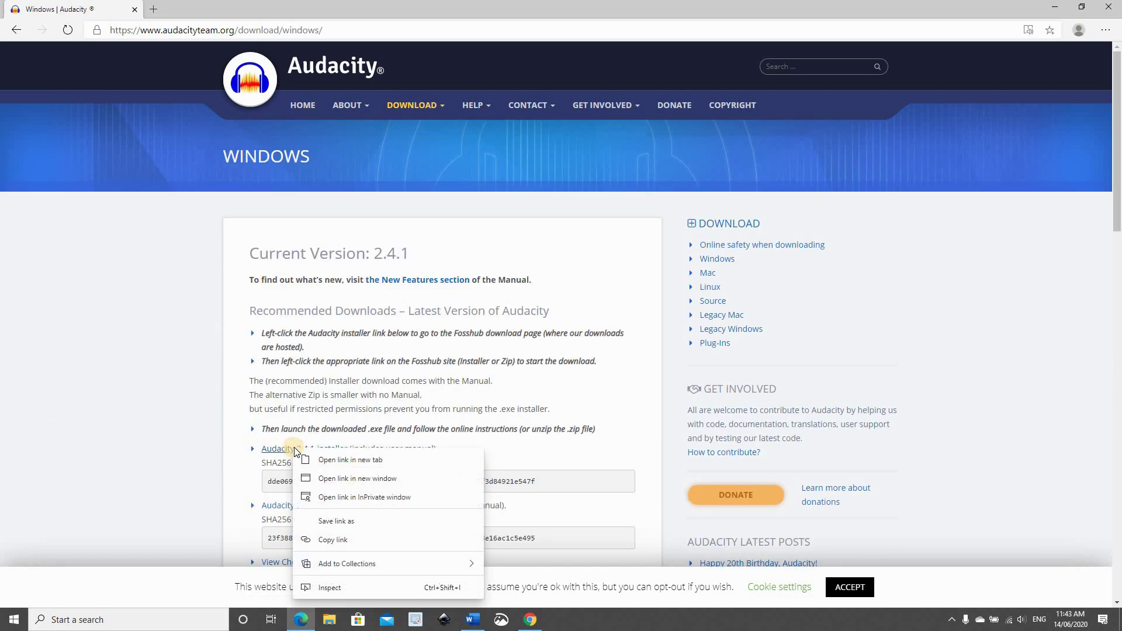
click(339, 461)
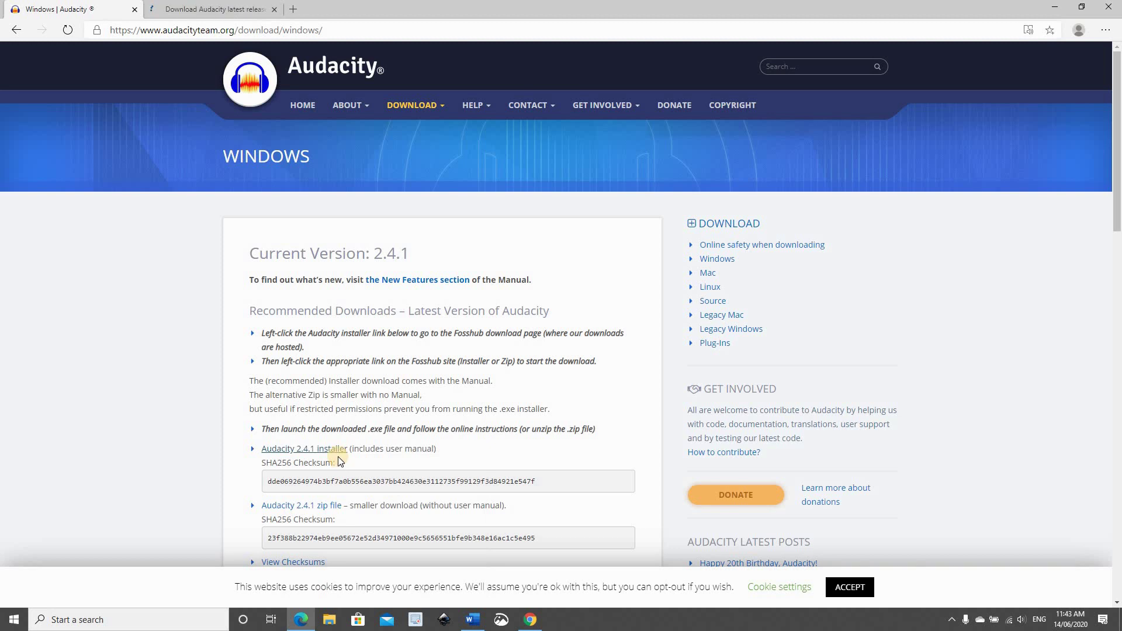
click(211, 9)
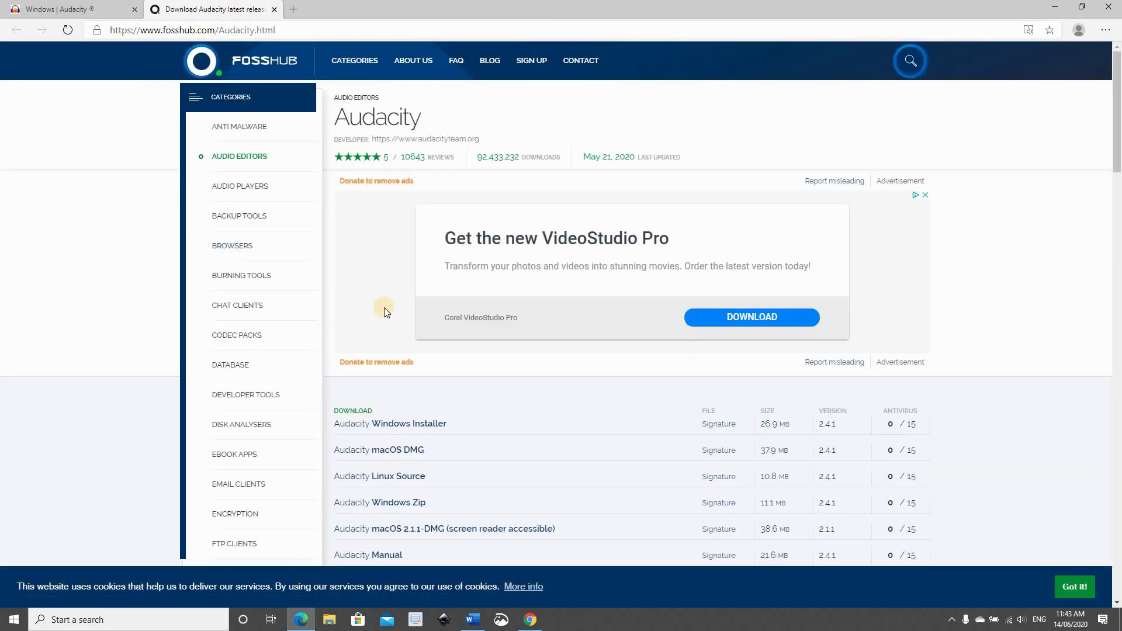
click(394, 427)
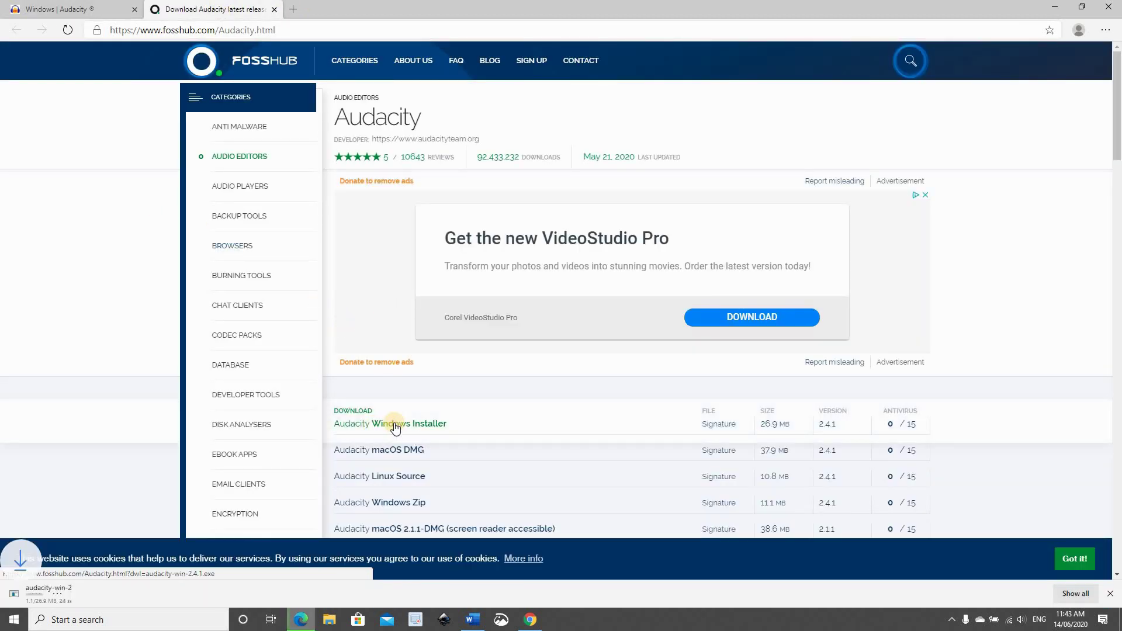
Run the installer in English and complete the setup wizard to install Audacity 2.4.1
click(41, 598)
click(573, 335)
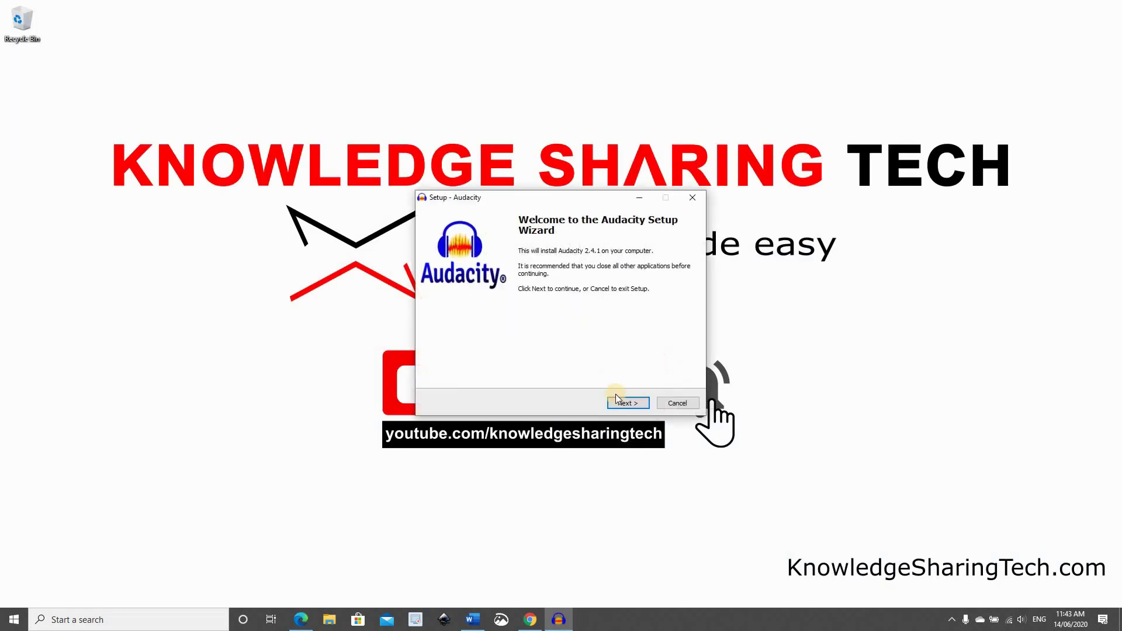
click(616, 394)
click(627, 405)
click(626, 405)
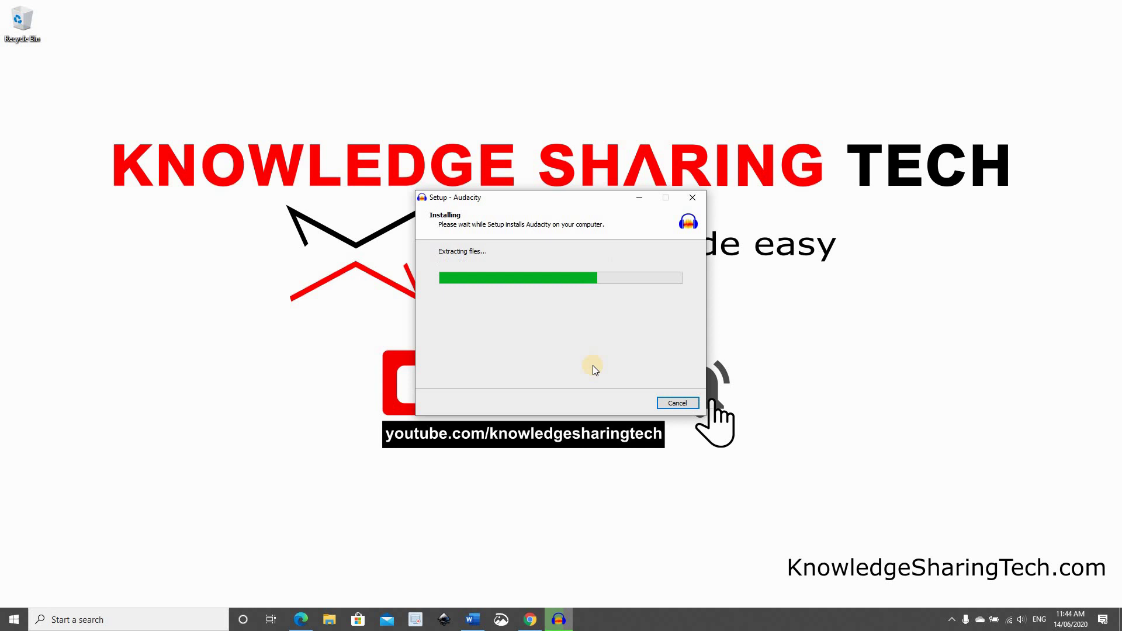
click(627, 404)
click(627, 403)
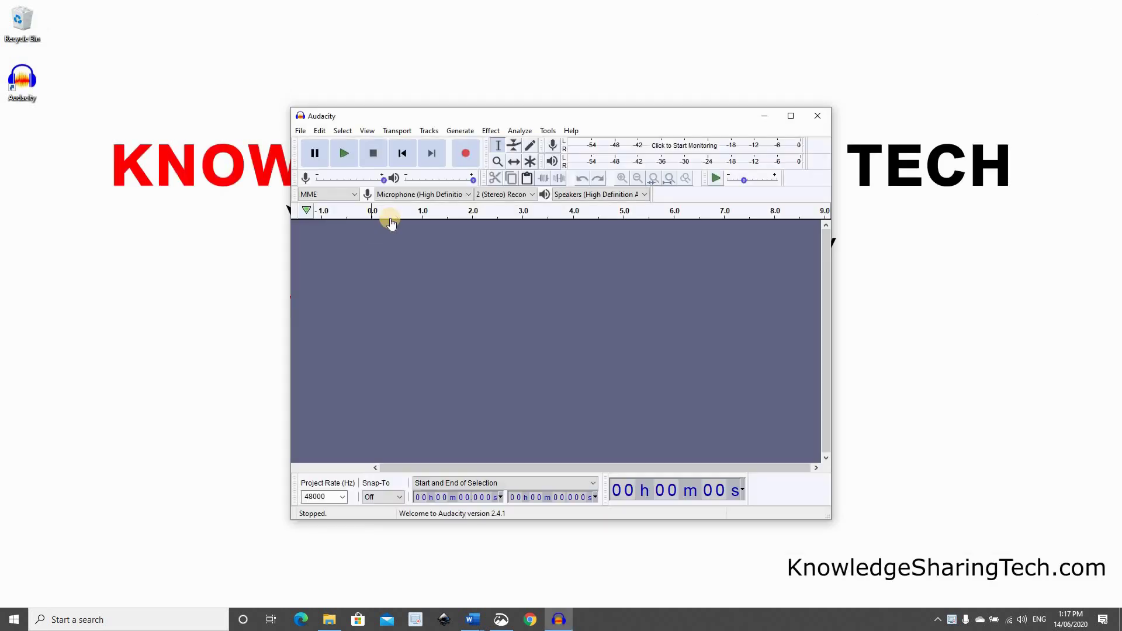
In Devices preferences, set host to Windows WASAPI and recording device to Speakers (loopback)
click(791, 118)
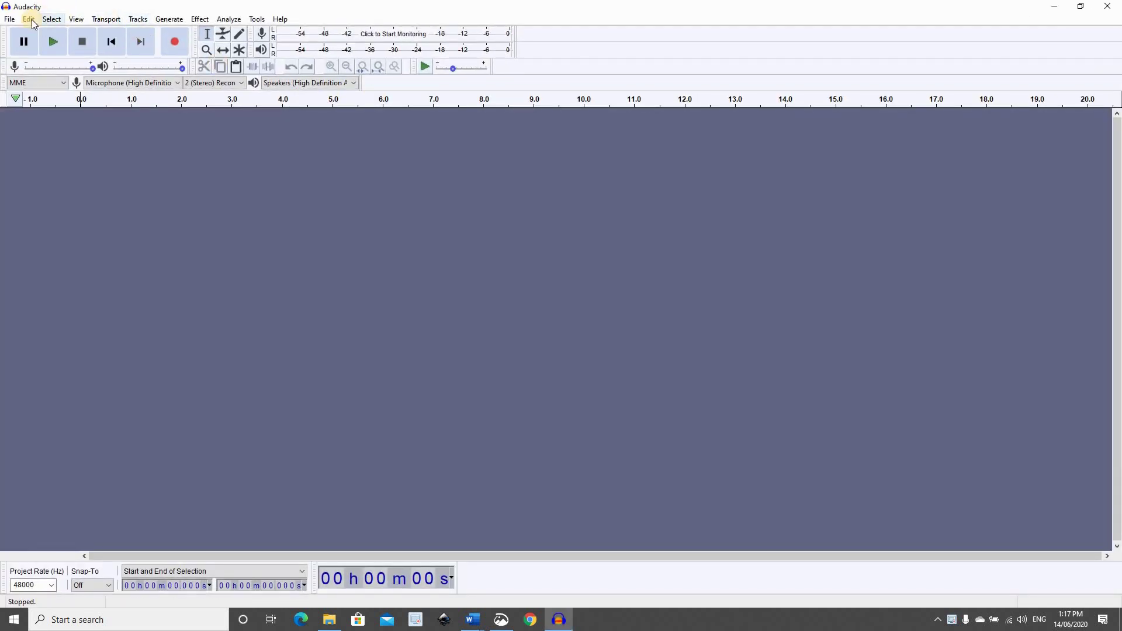
click(28, 18)
click(48, 204)
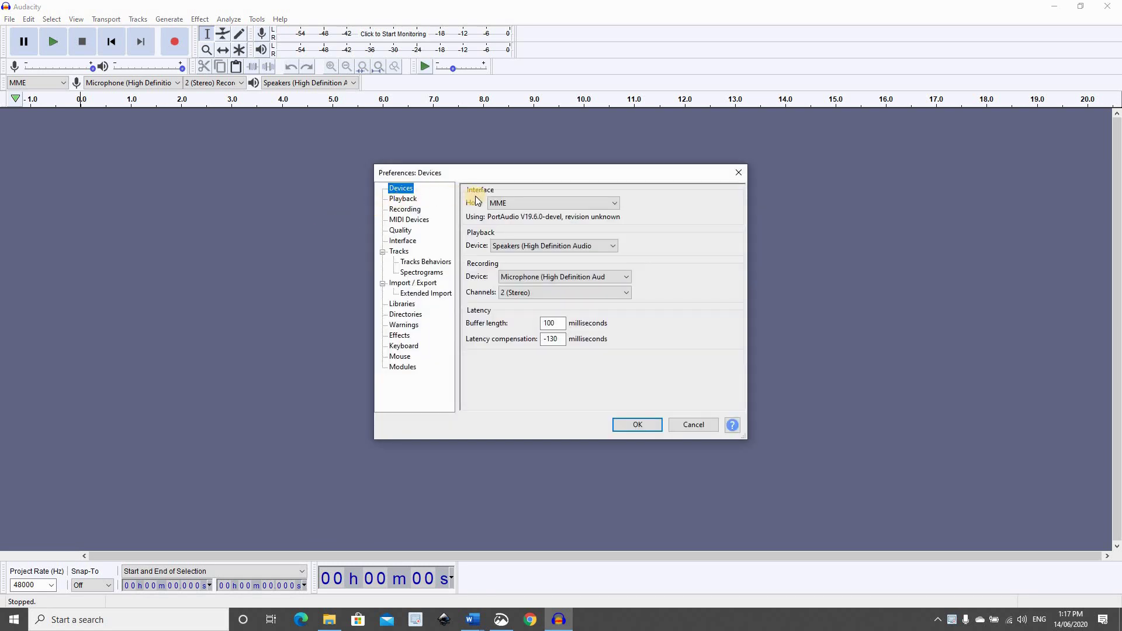
click(508, 202)
click(508, 229)
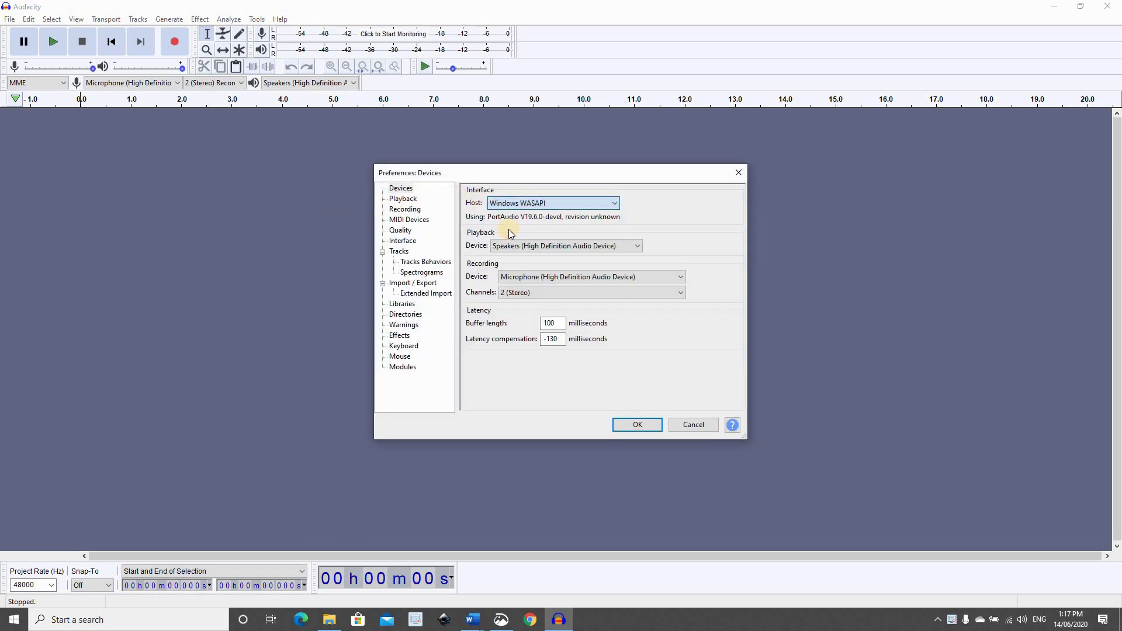
click(525, 277)
click(526, 288)
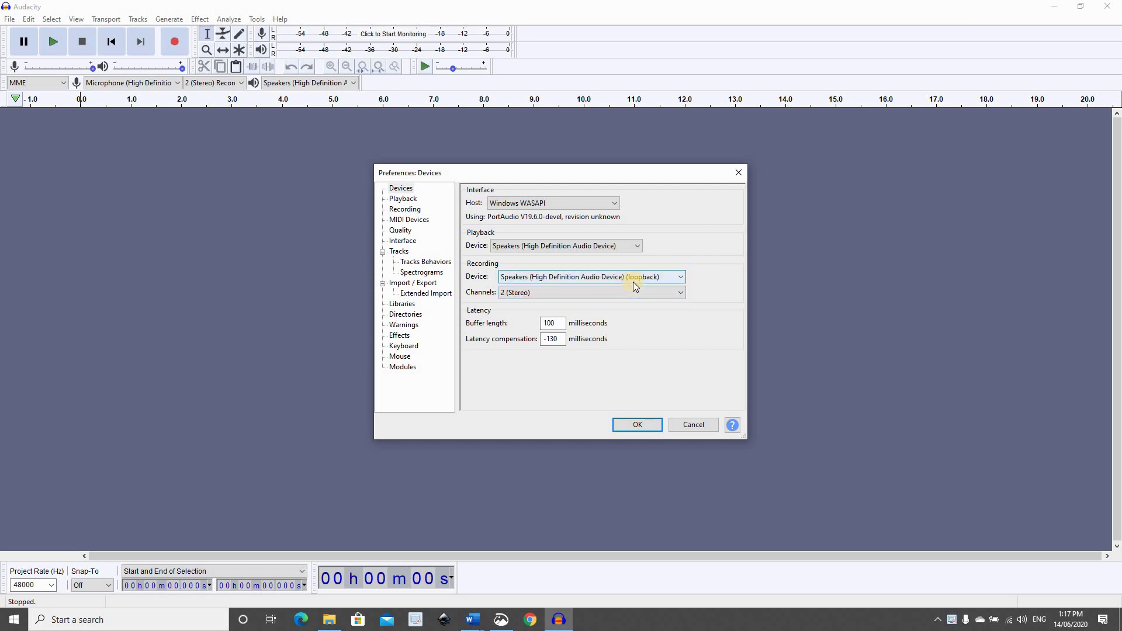
click(634, 427)
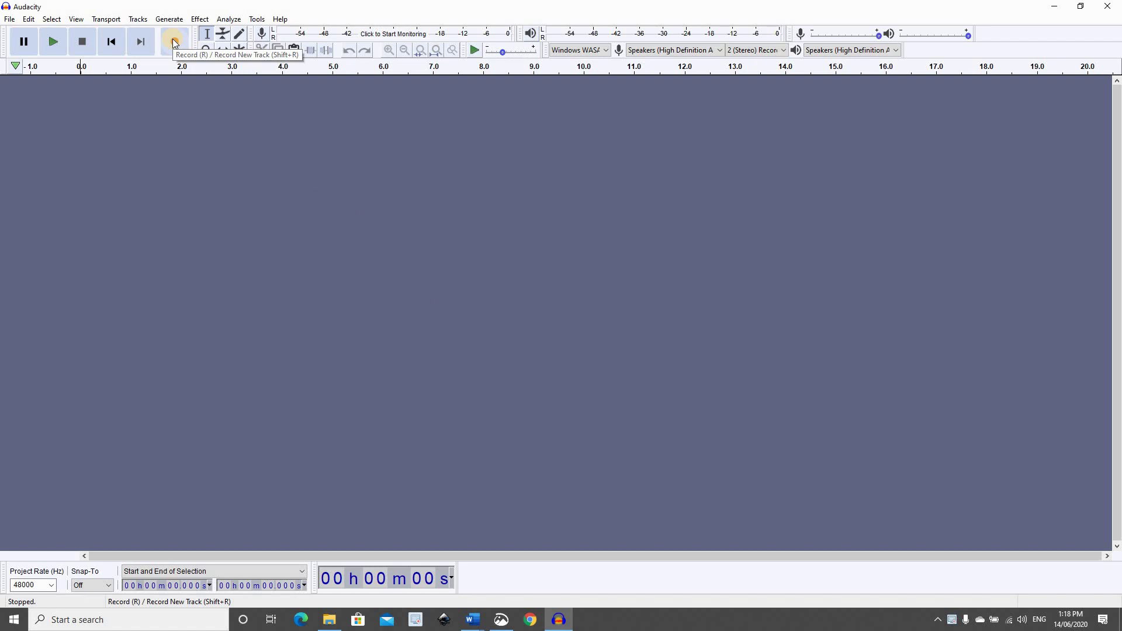
Check speaker volume, start recording in Audacity, and play the document in Edge's Immersive Reader
click(1023, 620)
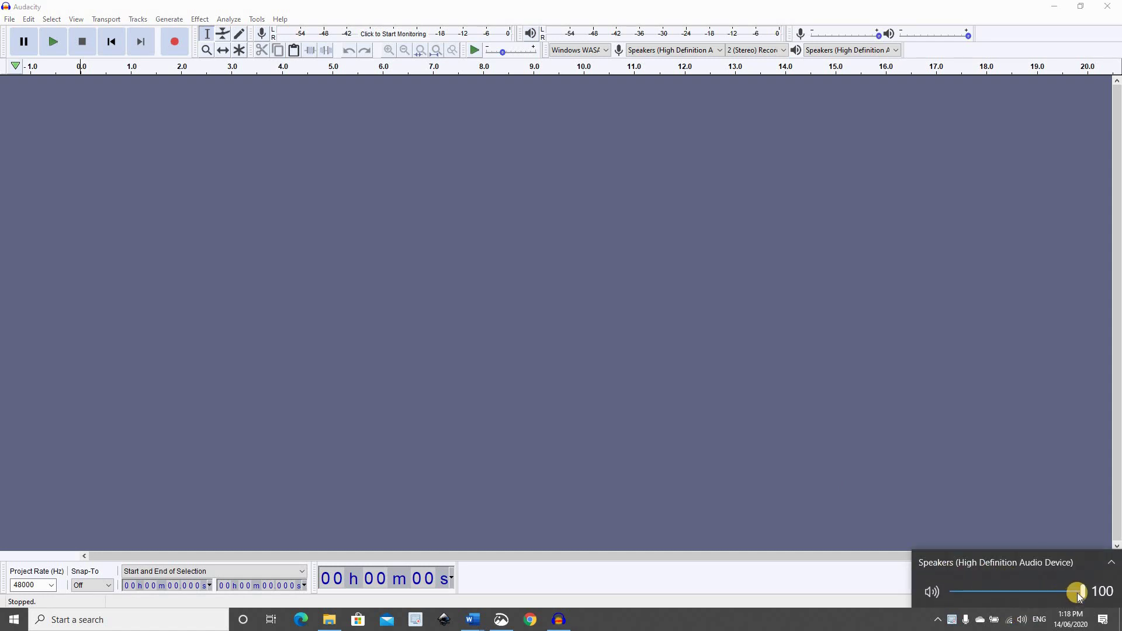
click(736, 427)
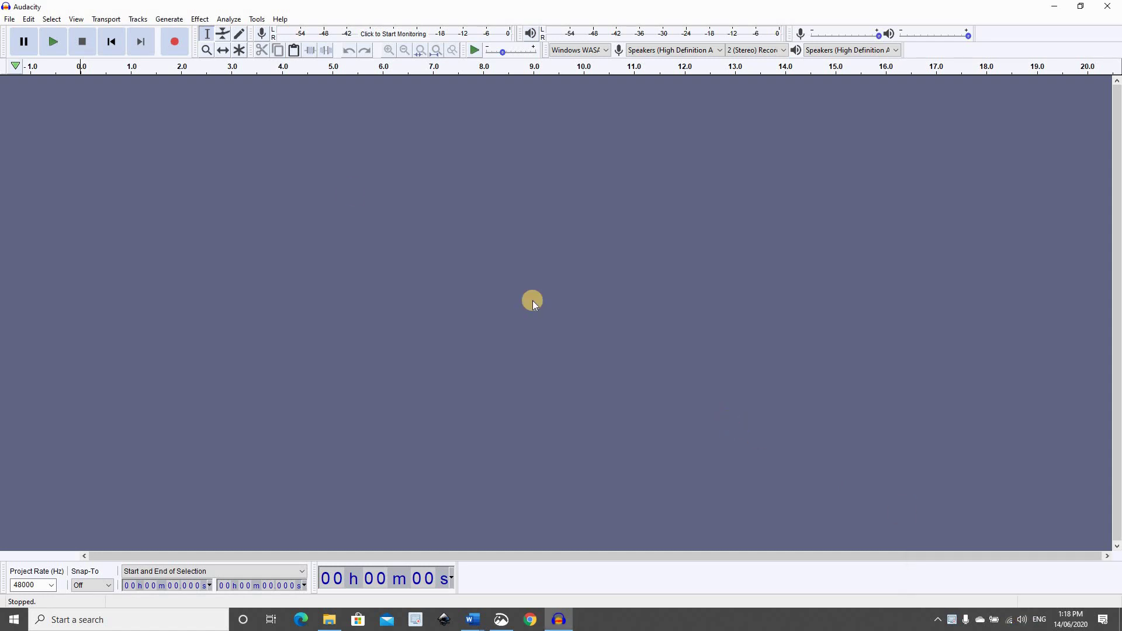
click(176, 41)
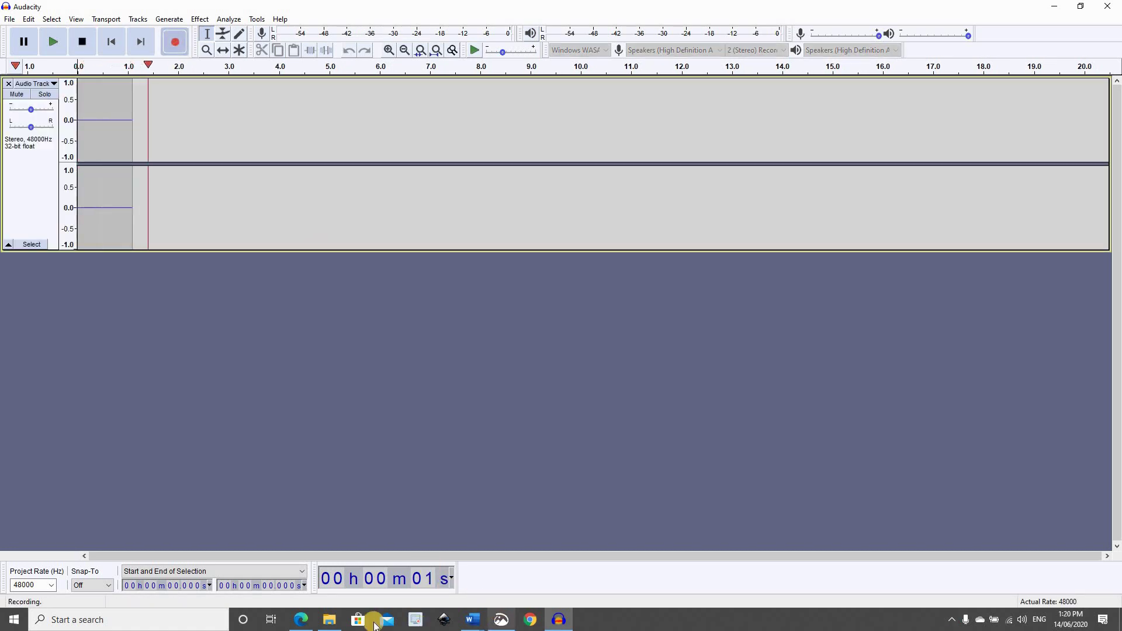
click(302, 620)
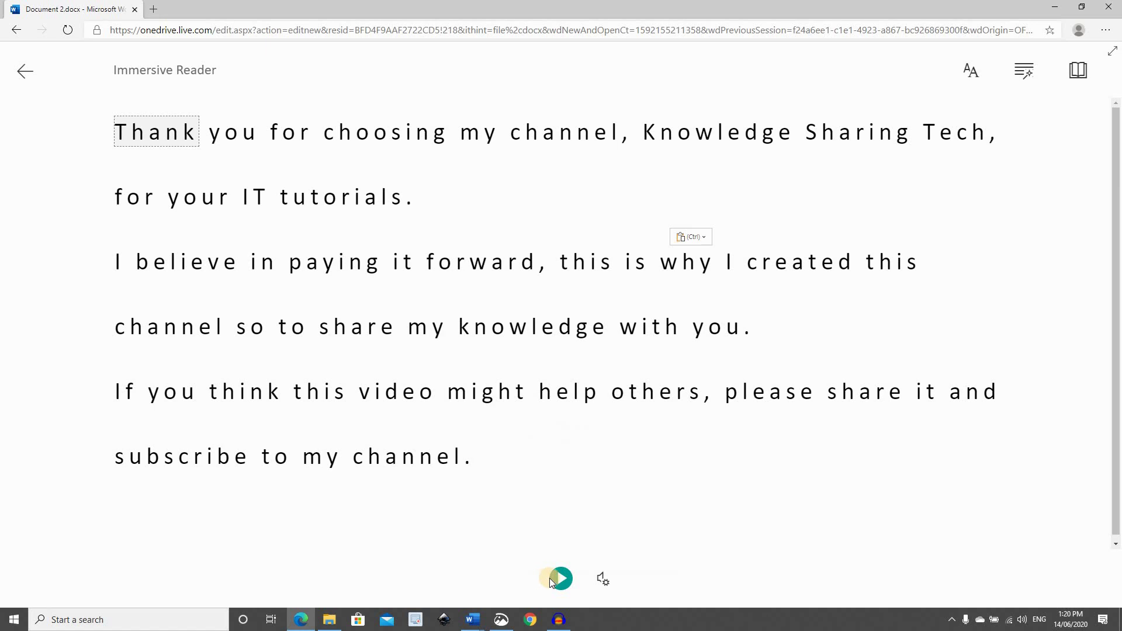
click(561, 579)
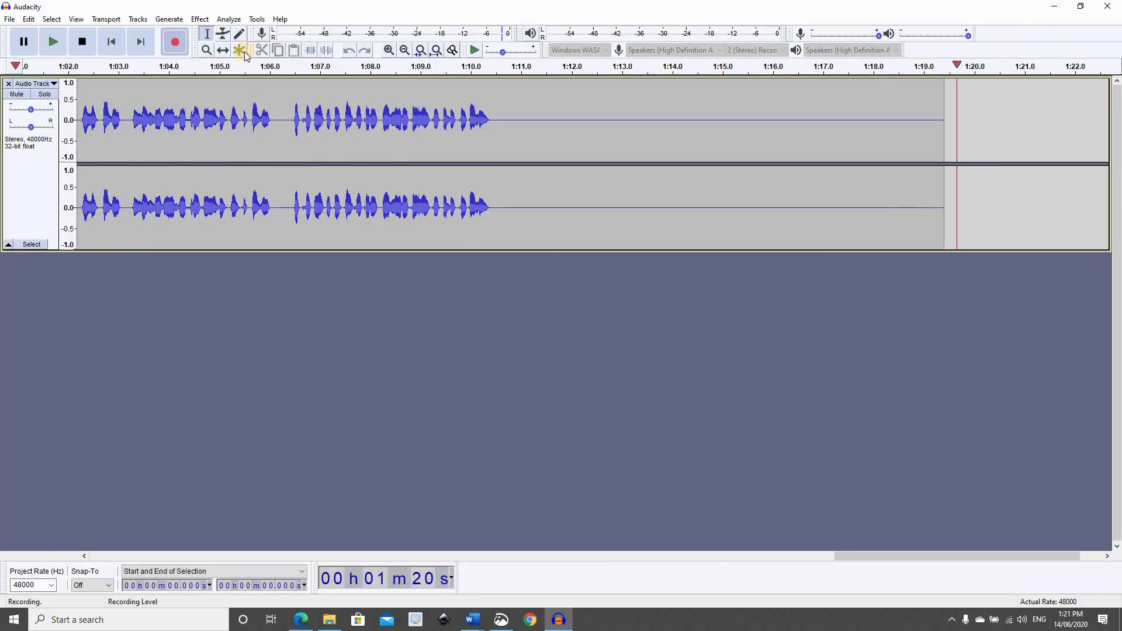
Stop recording and export it as MP3 'tts-demo-en-hindi' with empty metadata tags
click(84, 42)
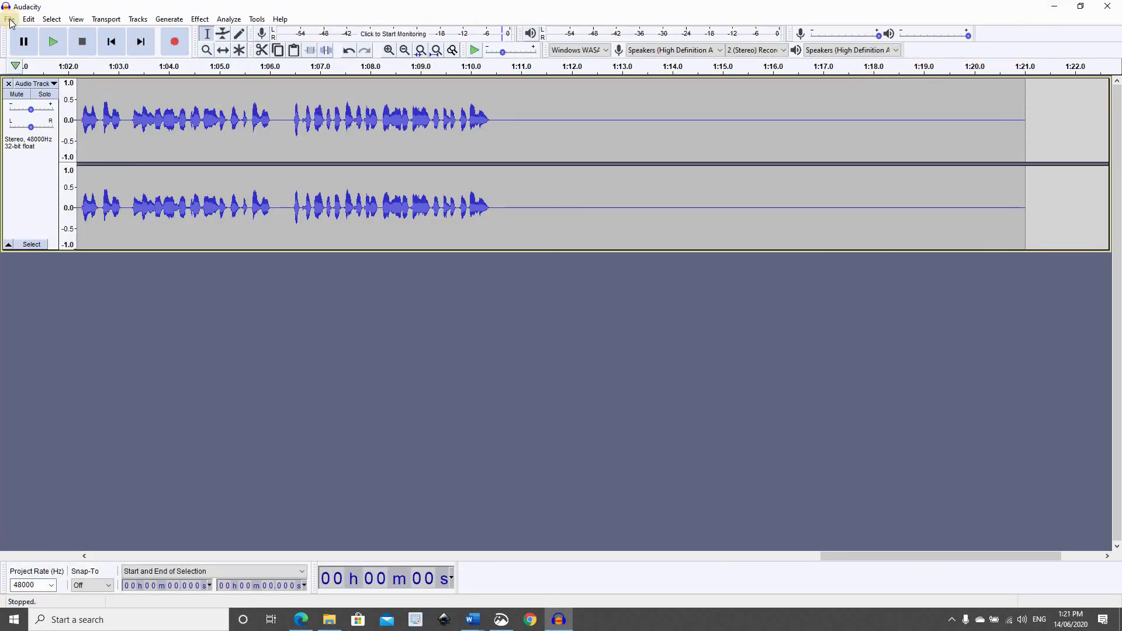
click(9, 19)
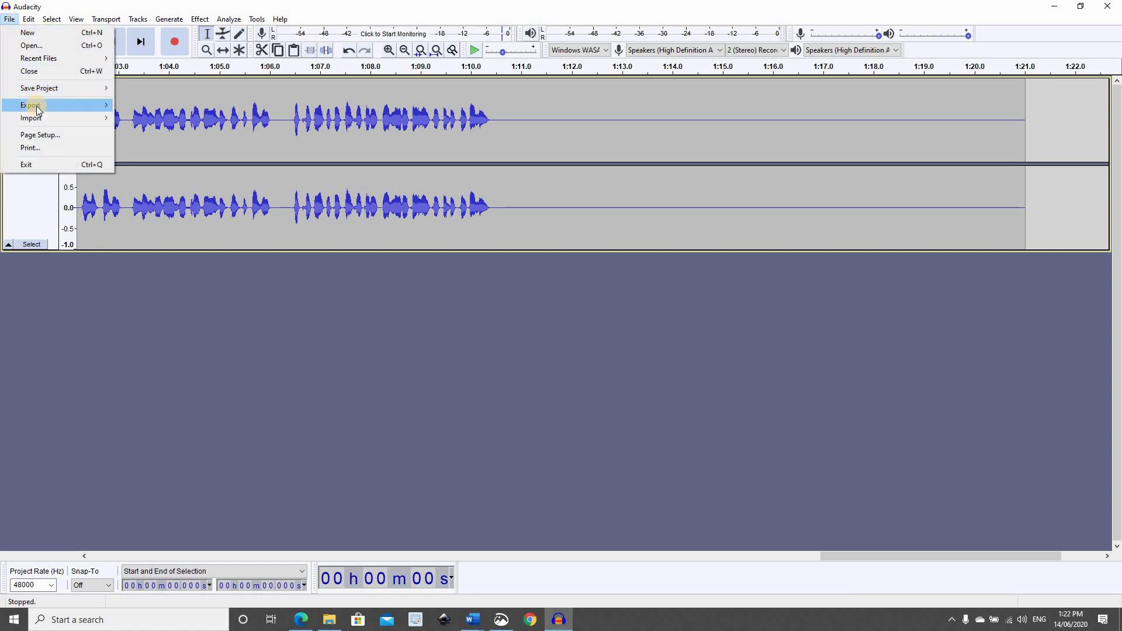
mouse_move(31, 106)
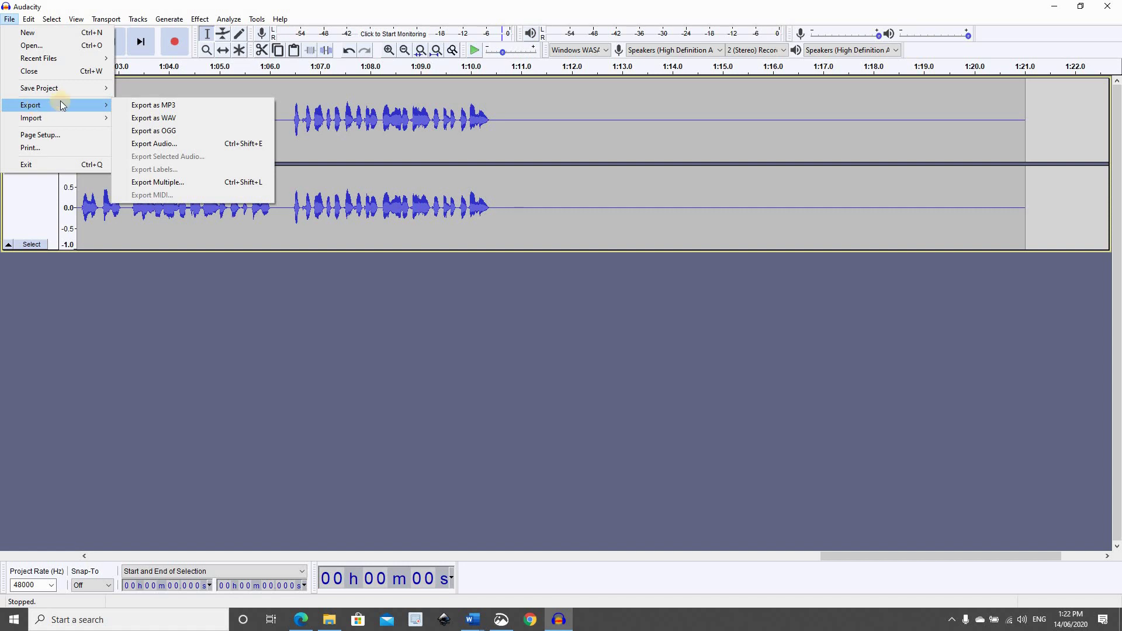
click(146, 107)
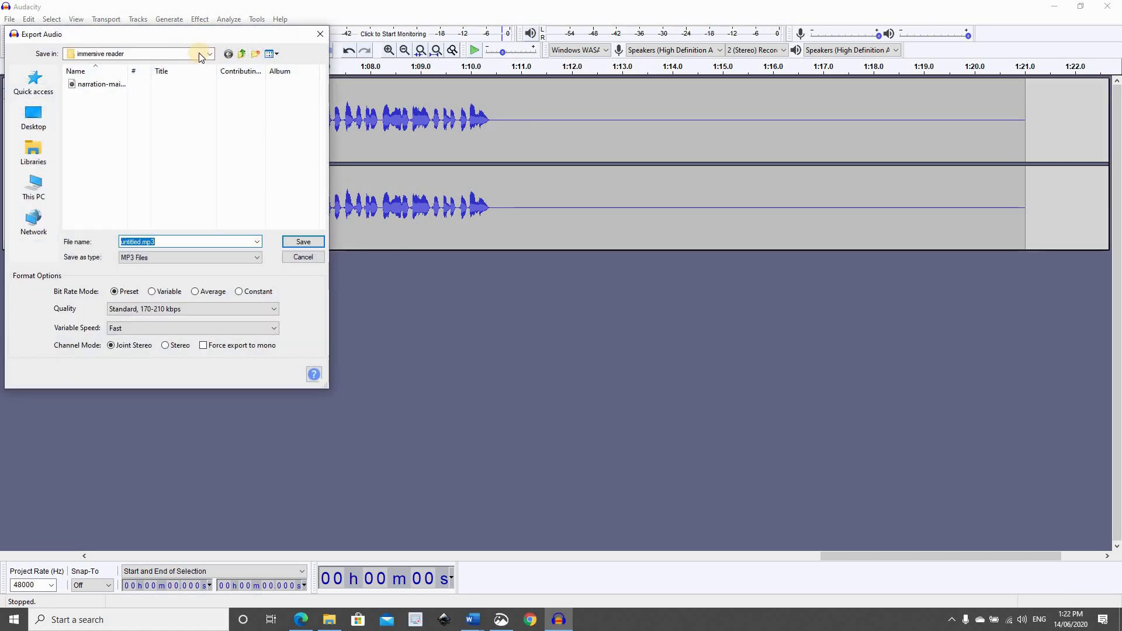
text(tts-demo-en-hindi)
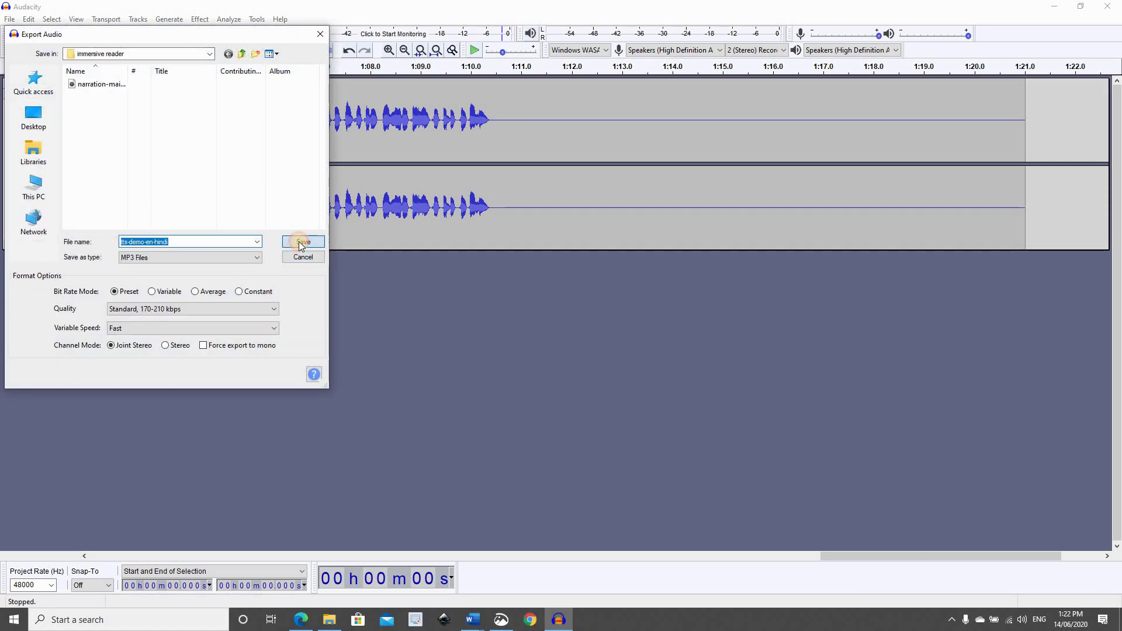
click(302, 242)
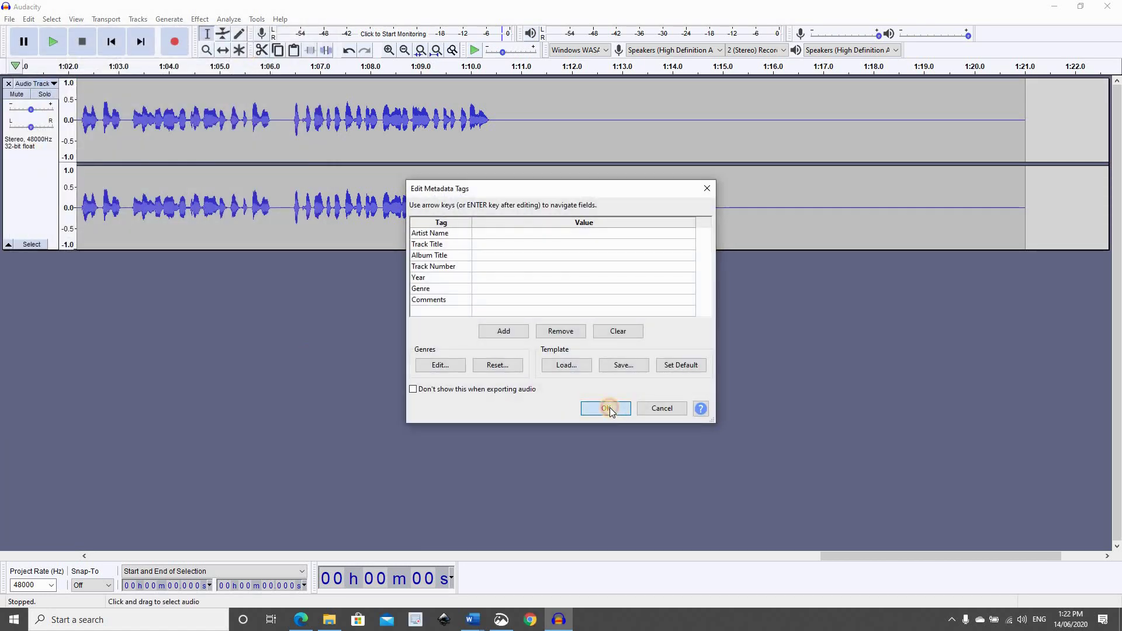
click(611, 409)
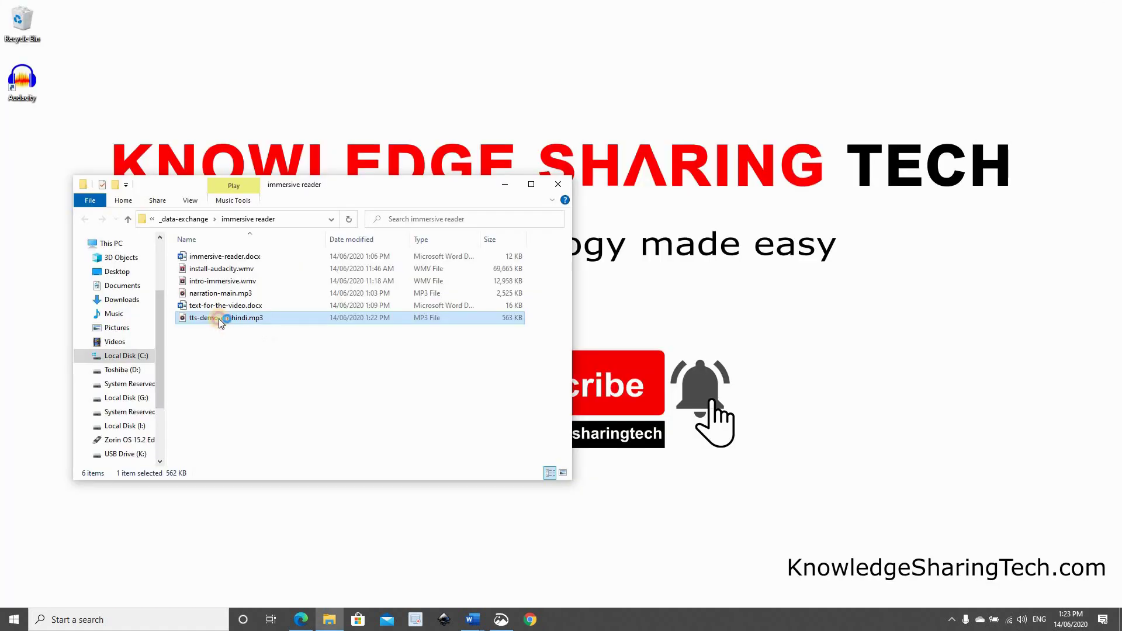
Double-click tts-demo-en-hindi.mp3 in the immersive reader folder to play it in Groove Music
double_click(219, 320)
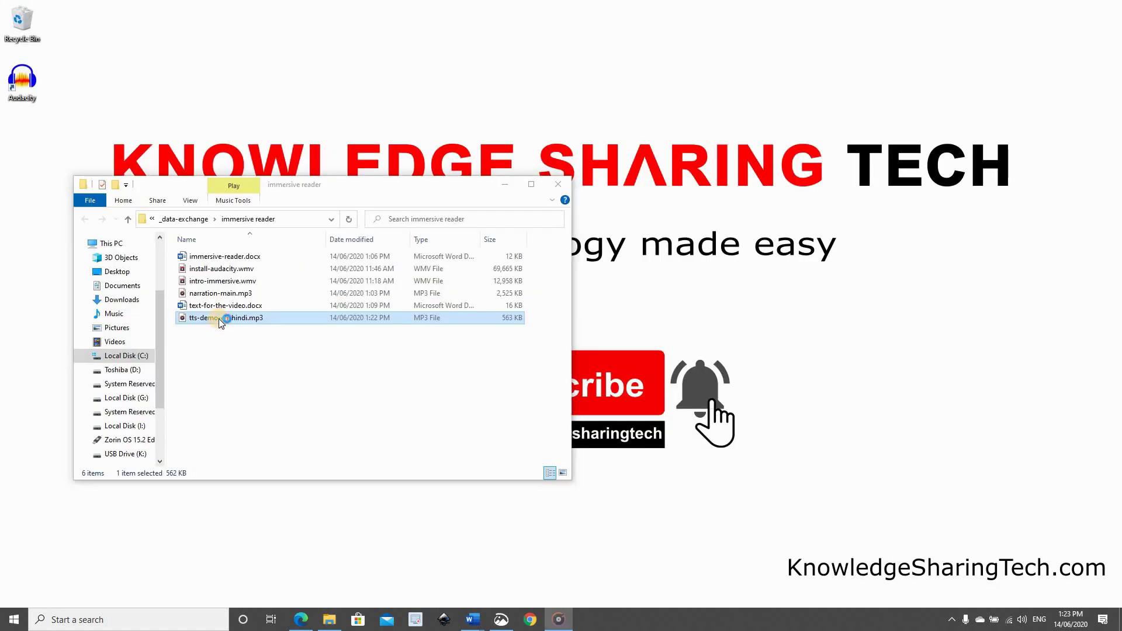